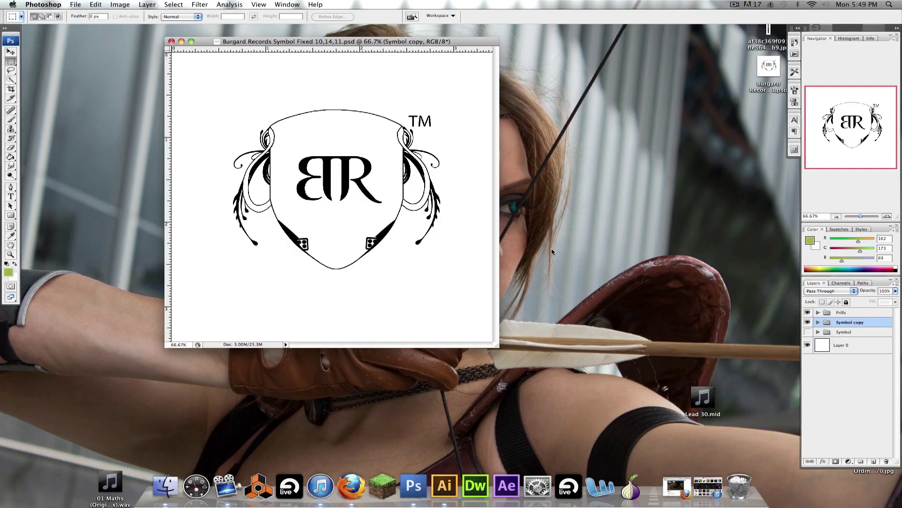
Zoom the Photoshop canvas in to 500% on the TM mark beside the BR shield
{"action": "left_click", "coordinate": [857, 4]}
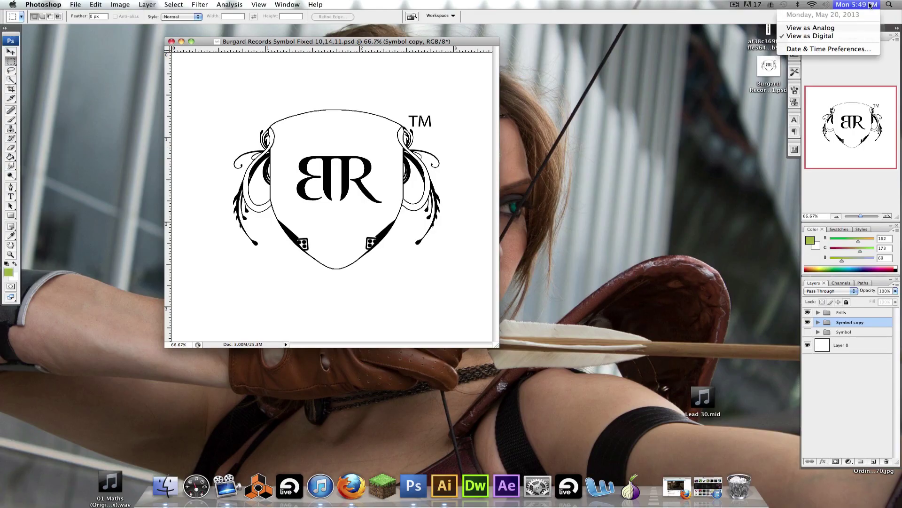
{"action": "left_click", "coordinate": [736, 96]}
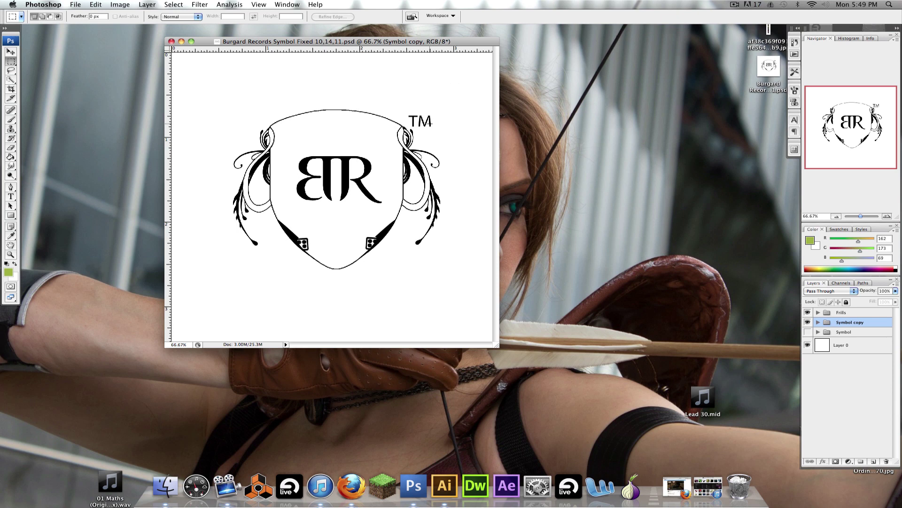
{"action": "key", "text": "z"}
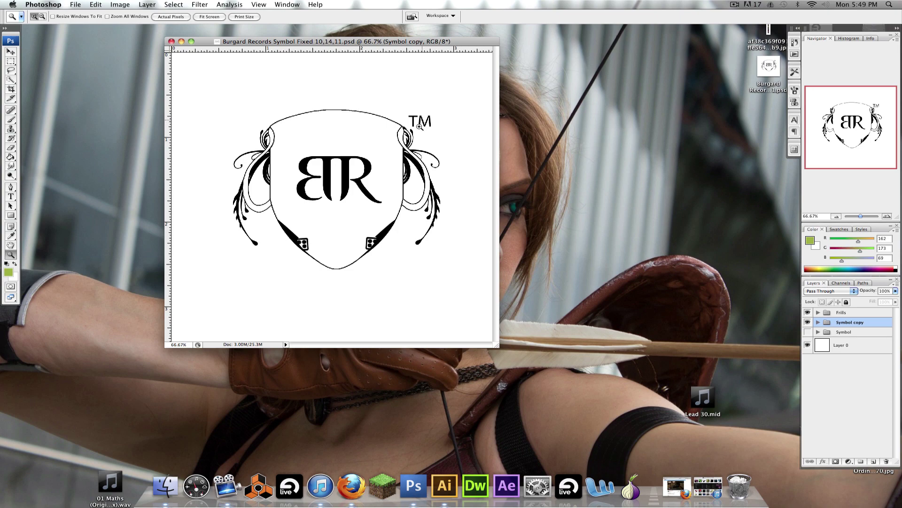
{"action": "left_click", "coordinate": [420, 127]}
{"action": "left_click", "coordinate": [384, 165]}
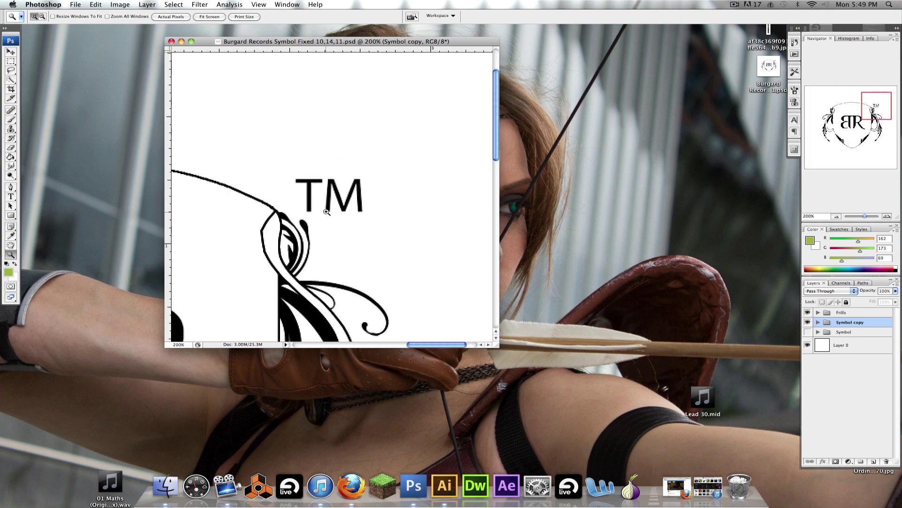
{"action": "left_click", "coordinate": [327, 212]}
{"action": "left_click", "coordinate": [375, 181]}
{"action": "left_click", "coordinate": [305, 190]}
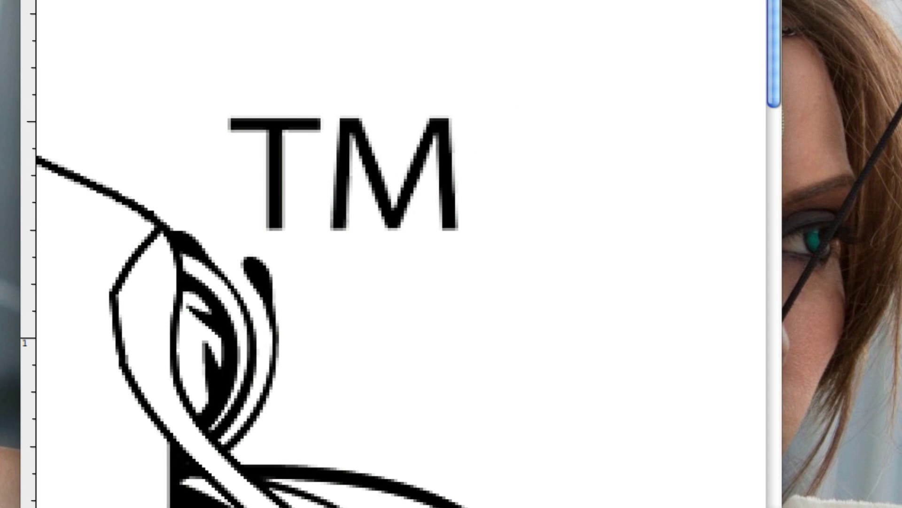
Move the TM mark right beside the shield and scale it down
{"action": "key", "text": "Escape"}
{"action": "left_click_drag", "start_coordinate": [437, 132], "coordinate": [516, 135]}
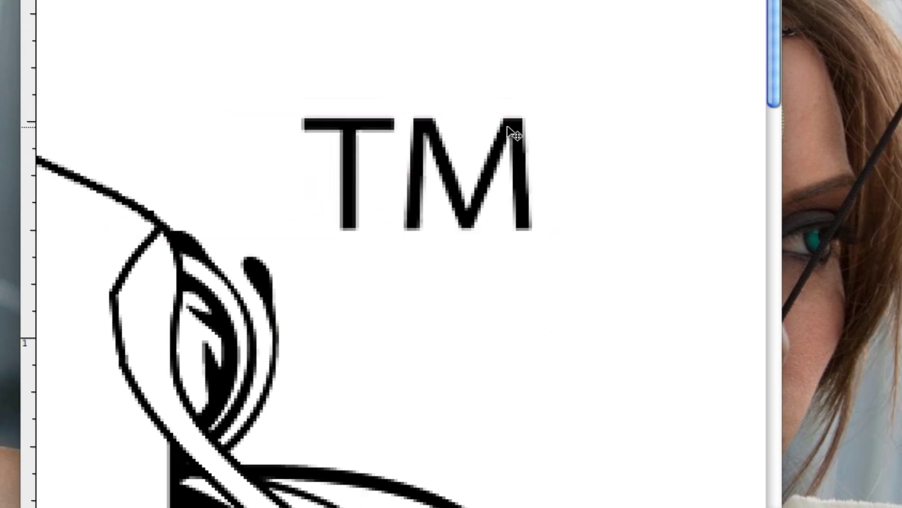
{"action": "key", "text": "ctrl+t"}
{"action": "left_click_drag", "start_coordinate": [539, 115], "coordinate": [365, 155]}
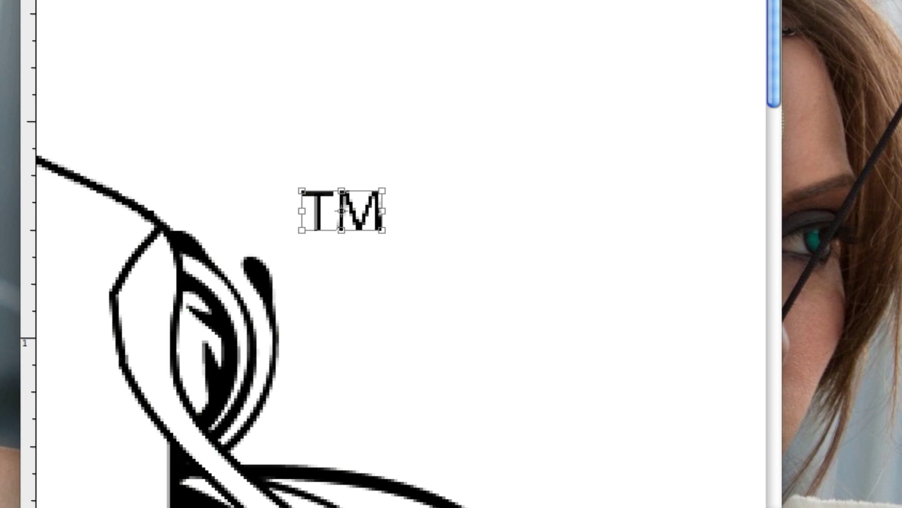
{"action": "left_click", "coordinate": [794, 91]}
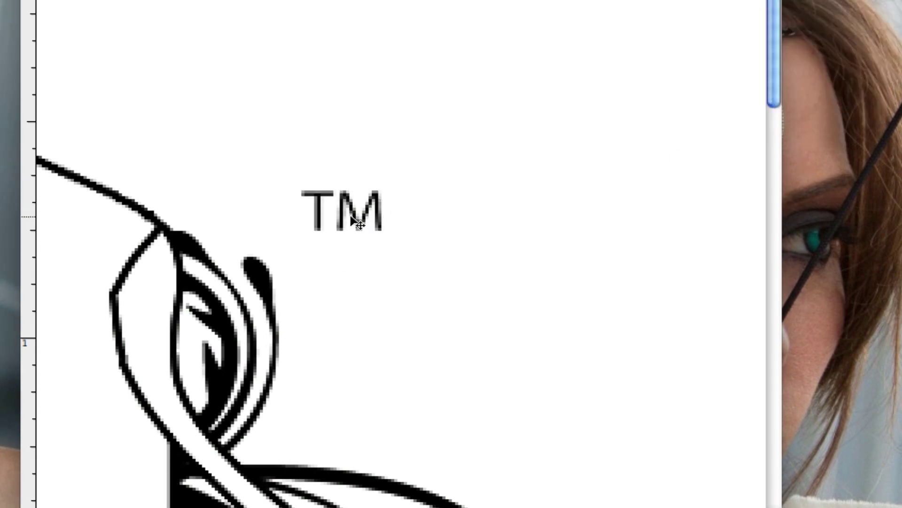
Try scaling the TM mark much larger, then undo the blurry enlargement
{"action": "key", "text": "ctrl+t"}
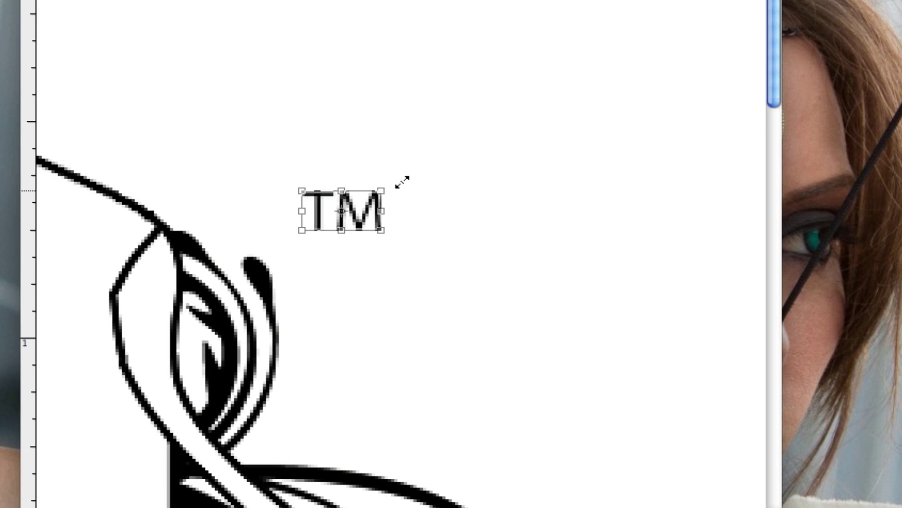
{"action": "left_click_drag", "start_coordinate": [402, 182], "coordinate": [591, 13]}
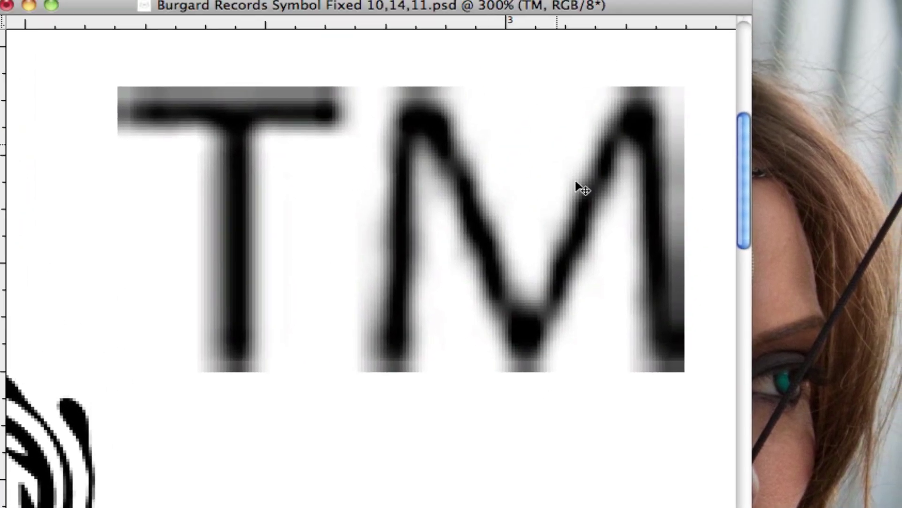
{"action": "key", "text": "super+z"}
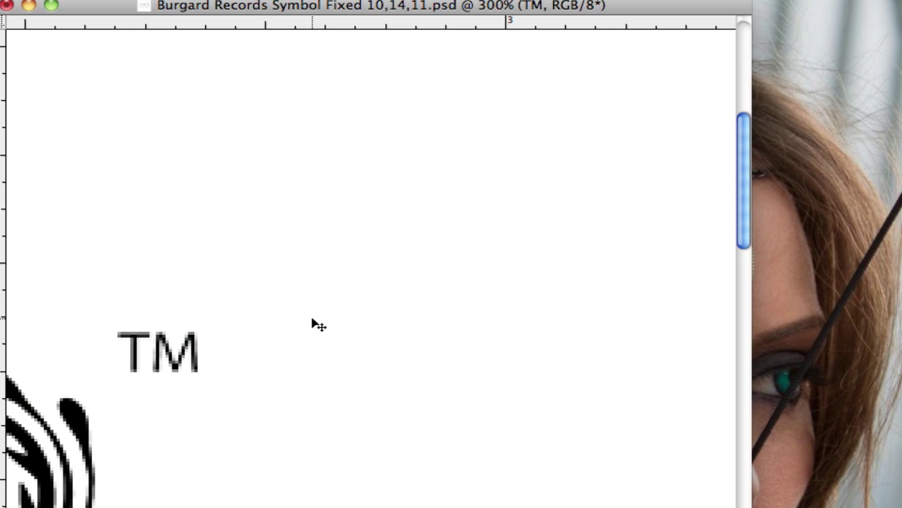
{"action": "key", "text": "super+z"}
Settle the TM mark at a crisp medium size and zoom out to the whole shield
{"action": "key", "text": "alt+super+z"}
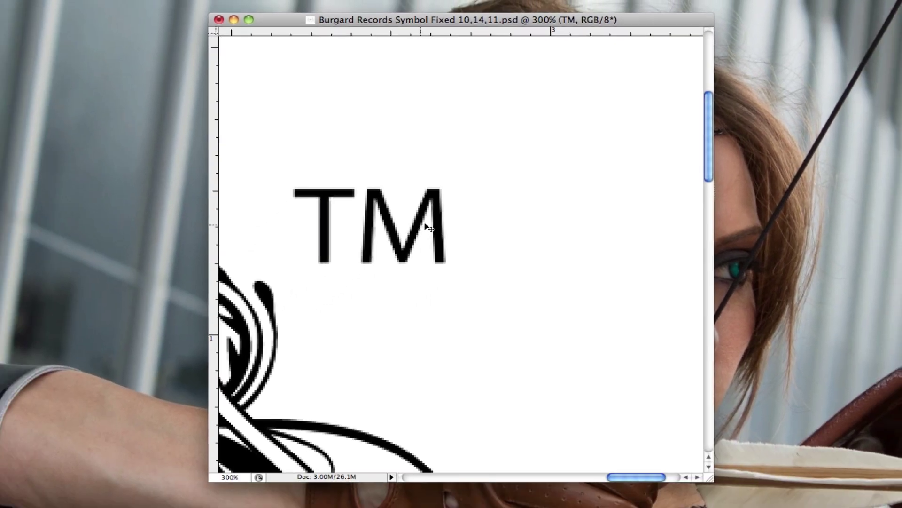
{"action": "left_click", "coordinate": [419, 237], "text": "alt+super"}
{"action": "left_click", "coordinate": [383, 252], "text": "alt+super"}
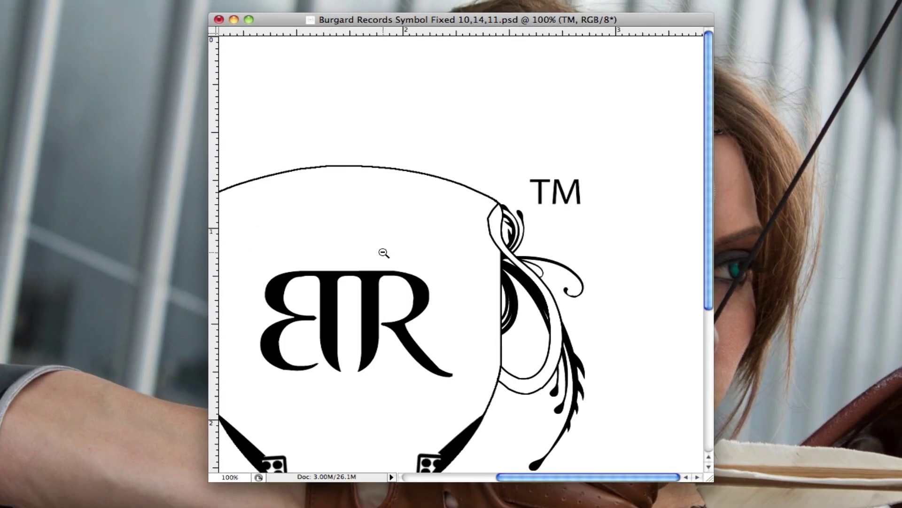
{"action": "left_click", "coordinate": [383, 252], "text": "alt"}
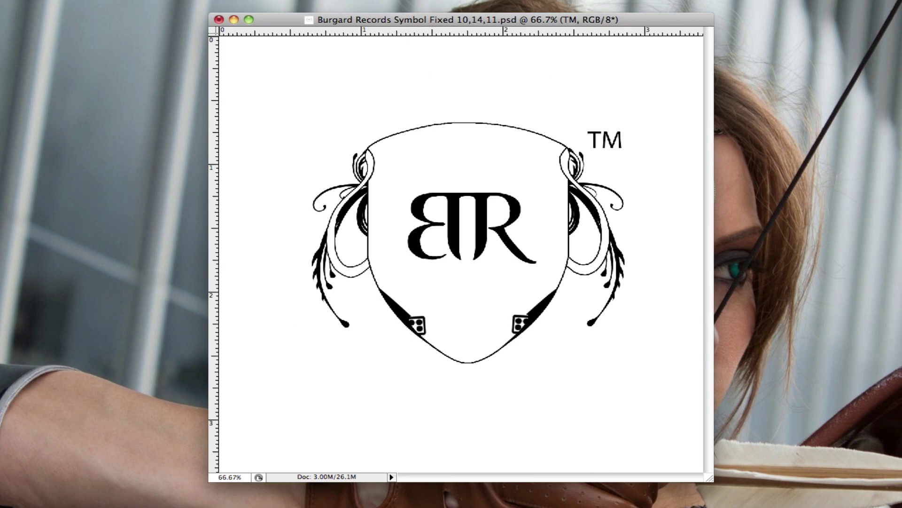
Save over Burgard Records Symbol Fixed 10,14,11.psd with maximum compatibility, then close it
{"action": "left_click", "coordinate": [141, 117]}
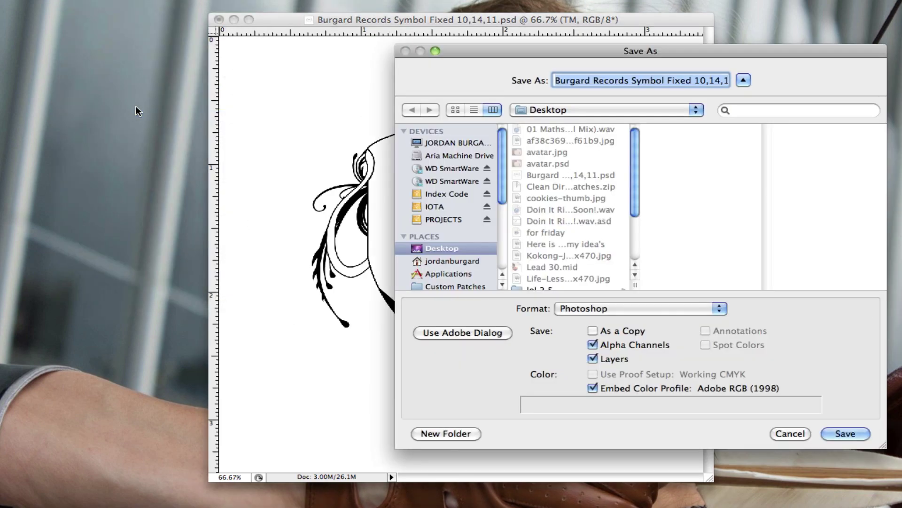
{"action": "left_click", "coordinate": [845, 433]}
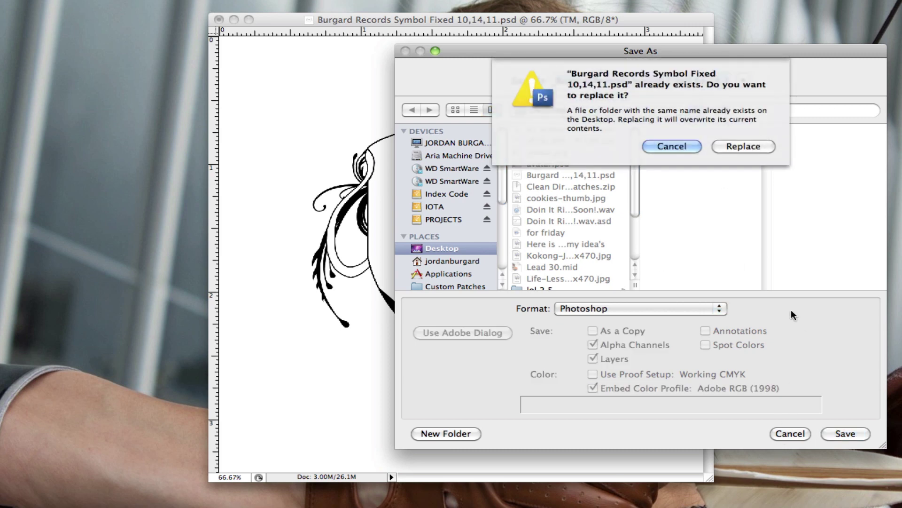
{"action": "left_click", "coordinate": [759, 145]}
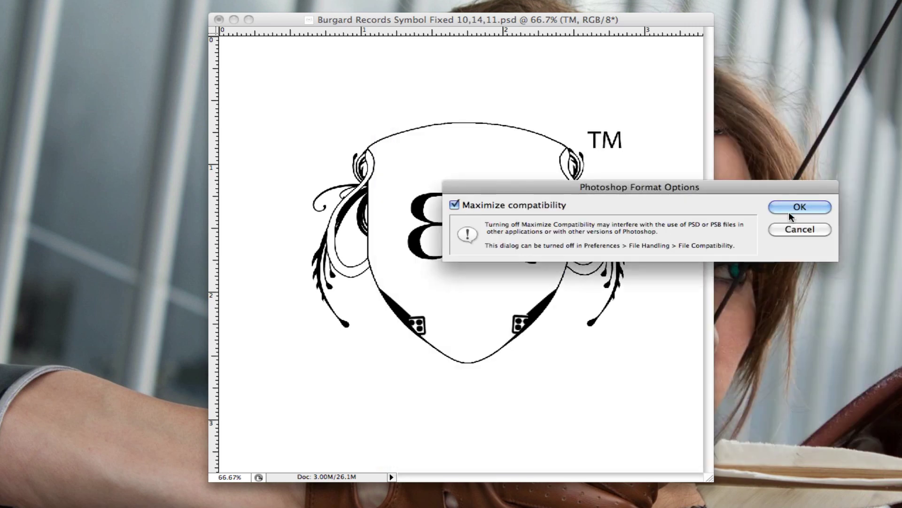
{"action": "left_click", "coordinate": [789, 210]}
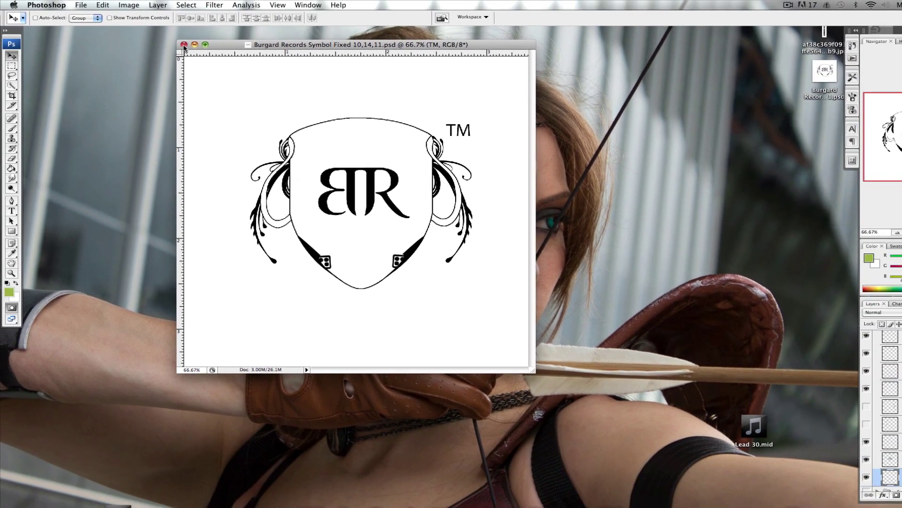
{"action": "left_click", "coordinate": [219, 20]}
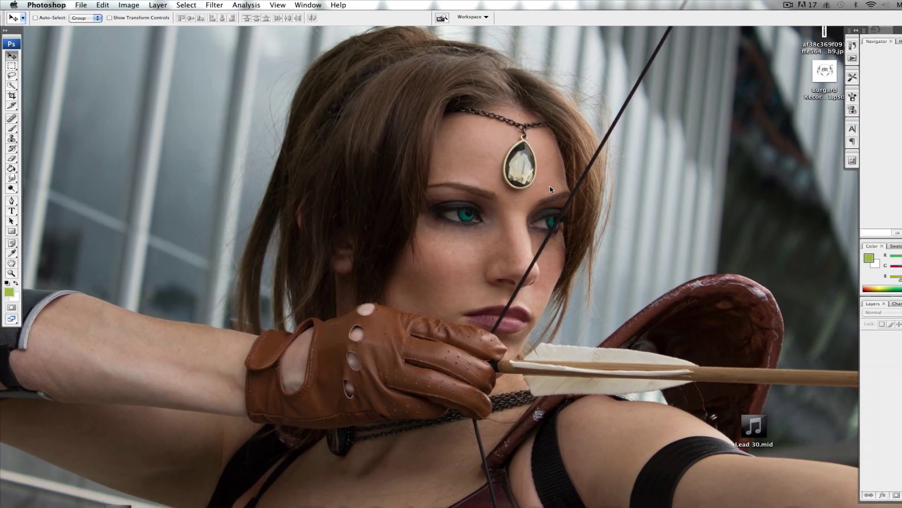
In Illustrator, open Burgard Records Symbol Fixed 10,14,11.psd from the Desktop
{"action": "left_click", "coordinate": [477, 503]}
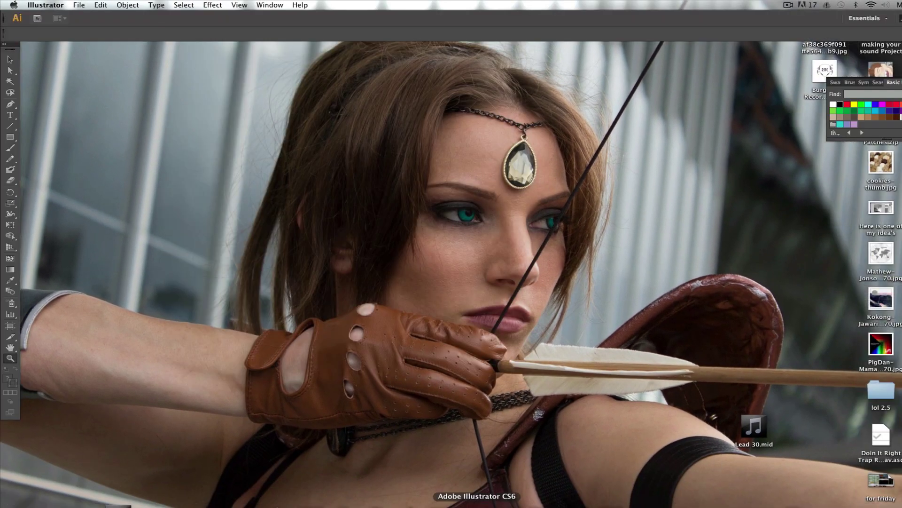
{"action": "left_click", "coordinate": [81, 3]}
{"action": "mouse_move", "coordinate": [100, 45]}
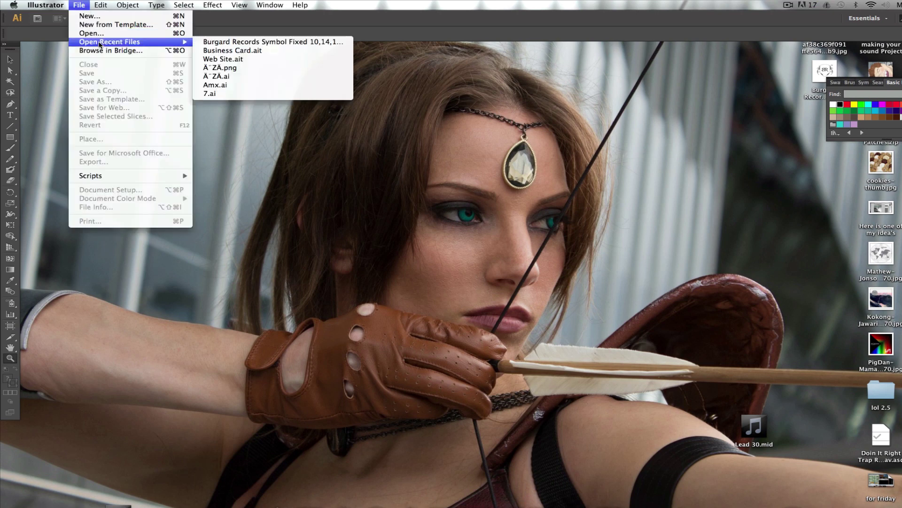
{"action": "left_click", "coordinate": [171, 34]}
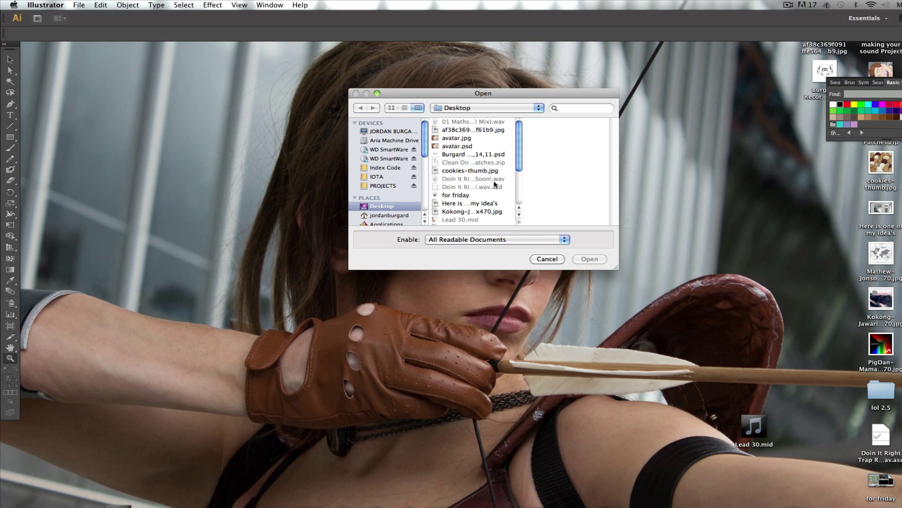
{"action": "left_click", "coordinate": [471, 156]}
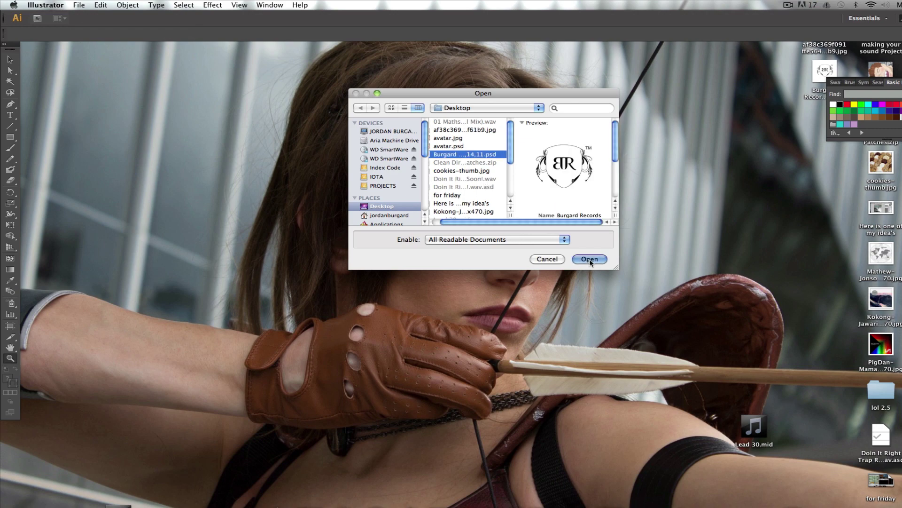
{"action": "left_click", "coordinate": [590, 260]}
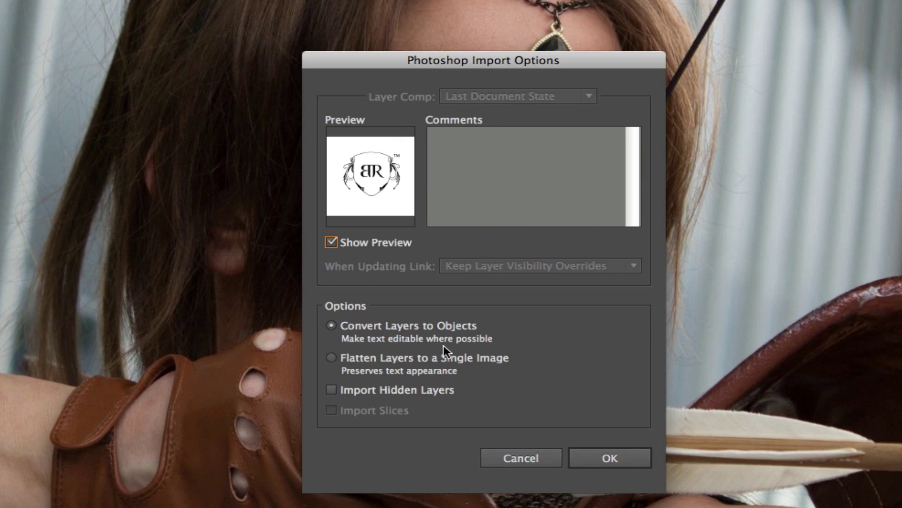
Import the PSD with Convert Layers to Objects instead of Flatten Layers
{"action": "left_click", "coordinate": [447, 357]}
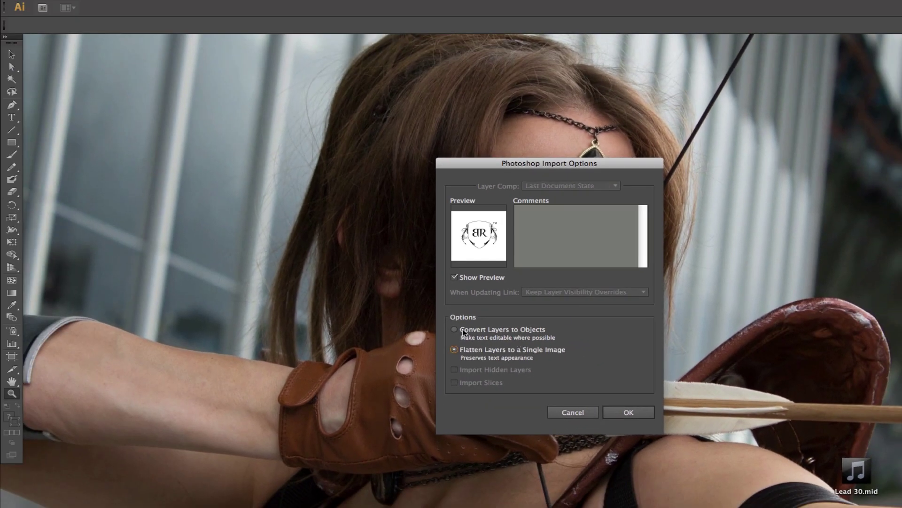
{"action": "left_click", "coordinate": [463, 332]}
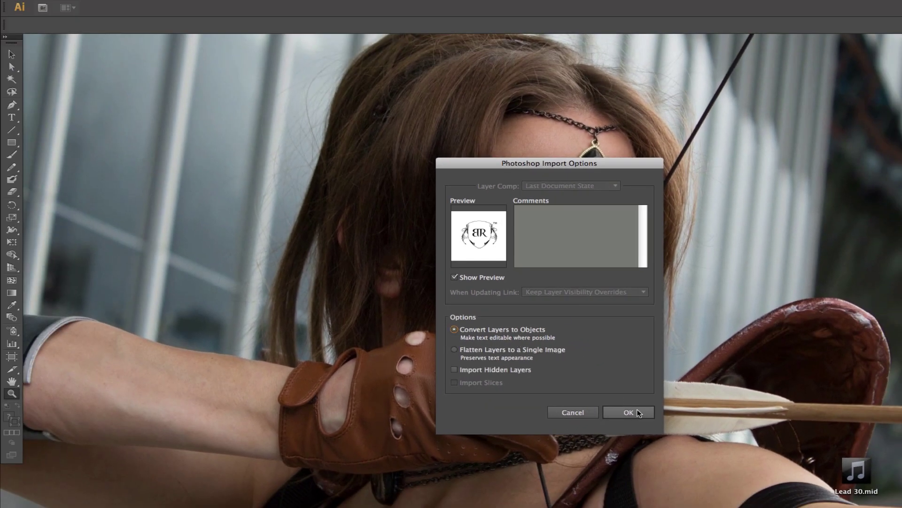
{"action": "left_click", "coordinate": [638, 412]}
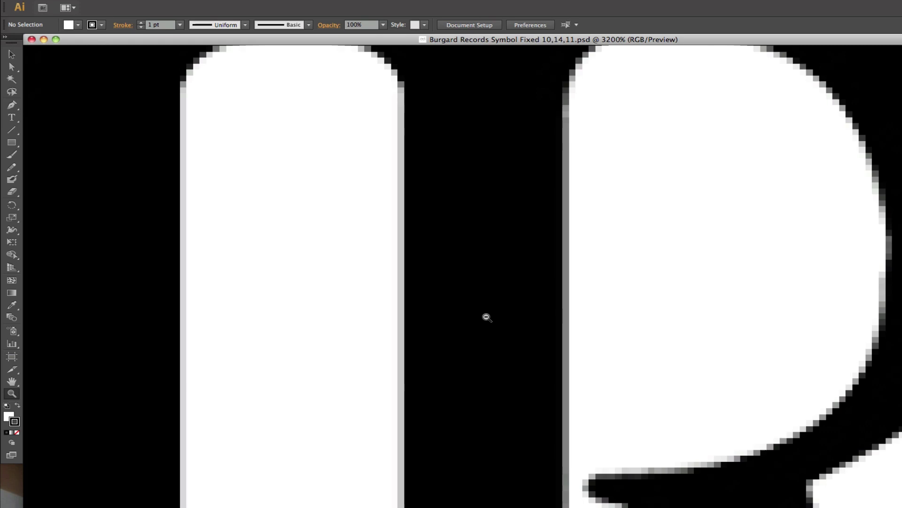
Zoom out to 600% to show the whole BR shield and TM, then take the Selection tool
{"action": "left_click", "coordinate": [486, 316], "text": "alt"}
{"action": "left_click", "coordinate": [473, 318], "text": "alt"}
{"action": "left_click", "coordinate": [615, 334], "text": "alt"}
{"action": "left_click", "coordinate": [619, 335], "text": "alt"}
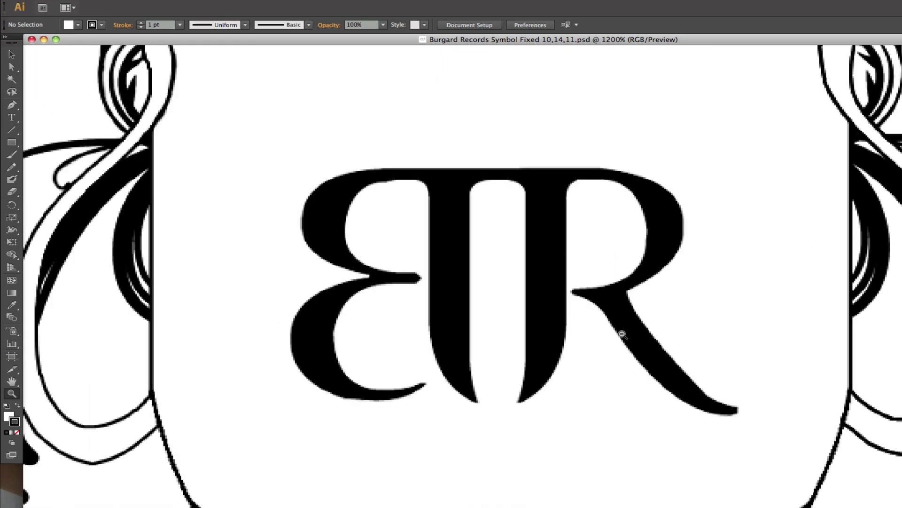
{"action": "left_click", "coordinate": [606, 329], "text": "alt"}
{"action": "left_click", "coordinate": [548, 249], "text": "alt"}
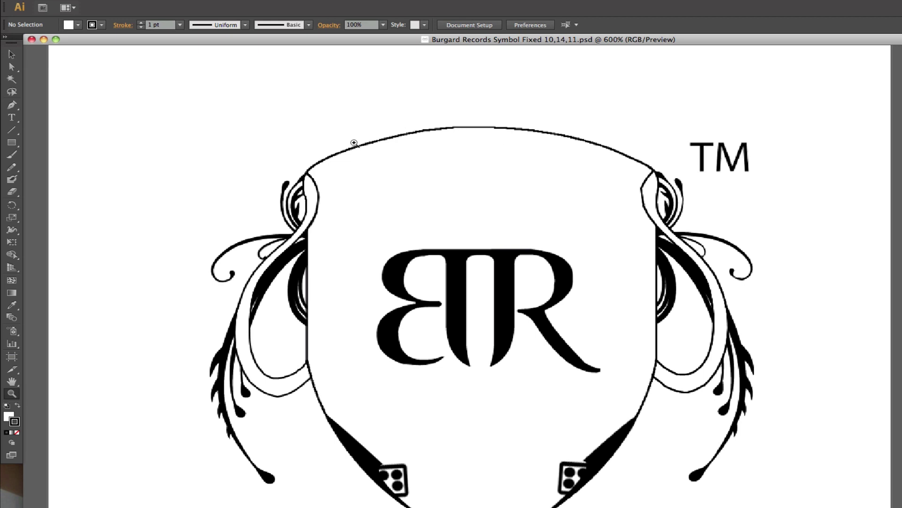
{"action": "scroll", "coordinate": [320, 263], "scroll_direction": "down", "scroll_amount": 1}
{"action": "scroll", "coordinate": [320, 263], "scroll_direction": "down", "scroll_amount": 2}
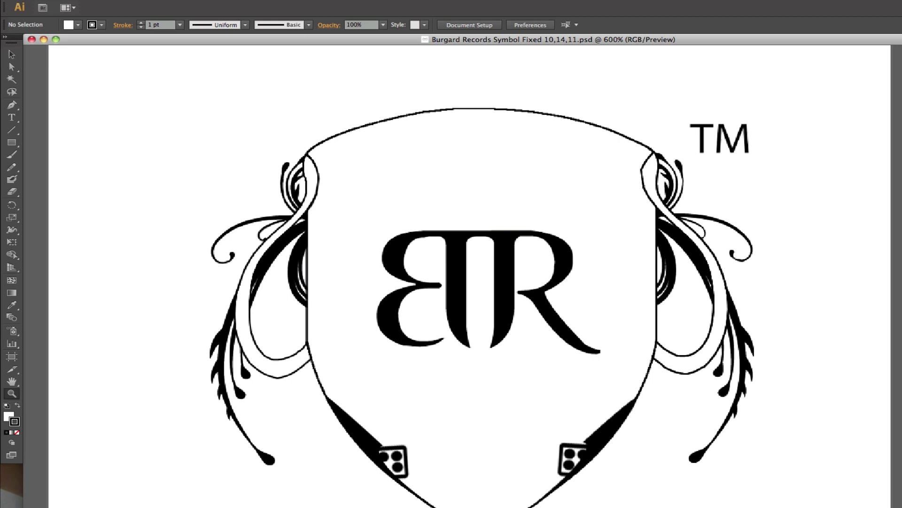
{"action": "left_click", "coordinate": [17, 56]}
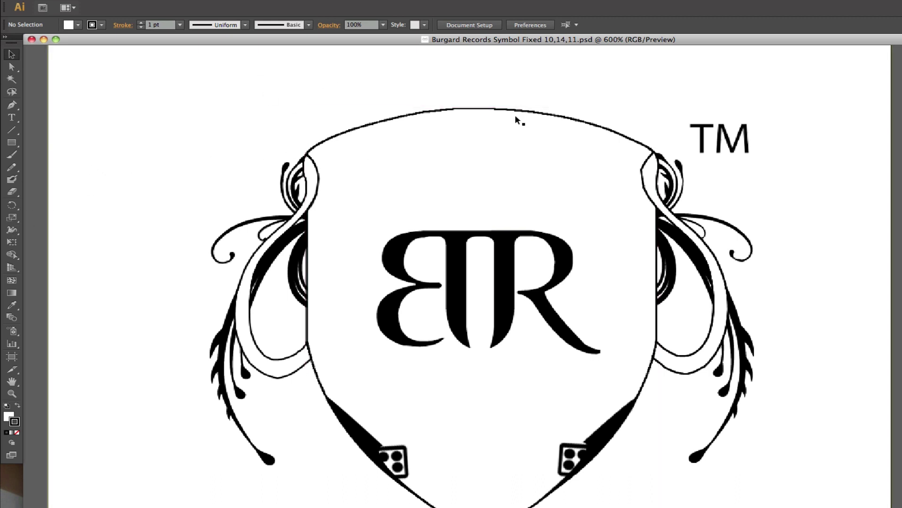
{"action": "left_click_drag", "start_coordinate": [137, 80], "coordinate": [182, 157]}
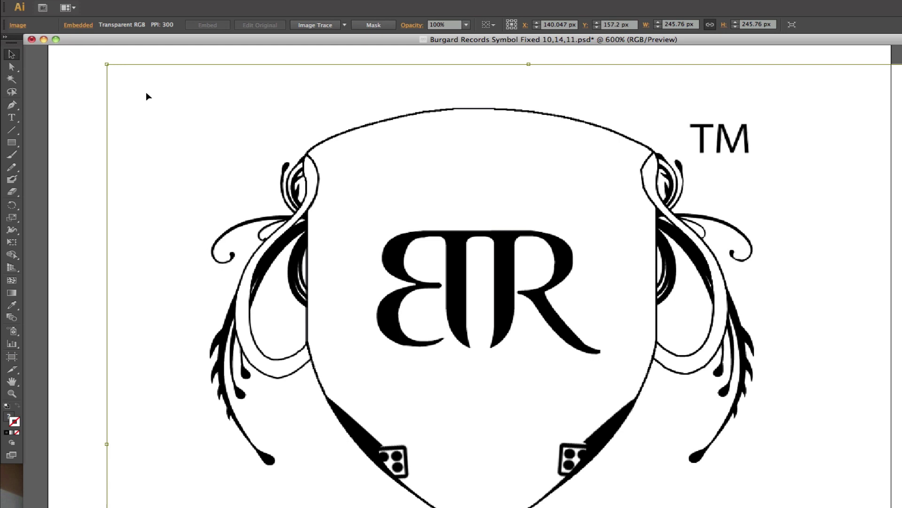
{"action": "key", "text": "super+shift+a"}
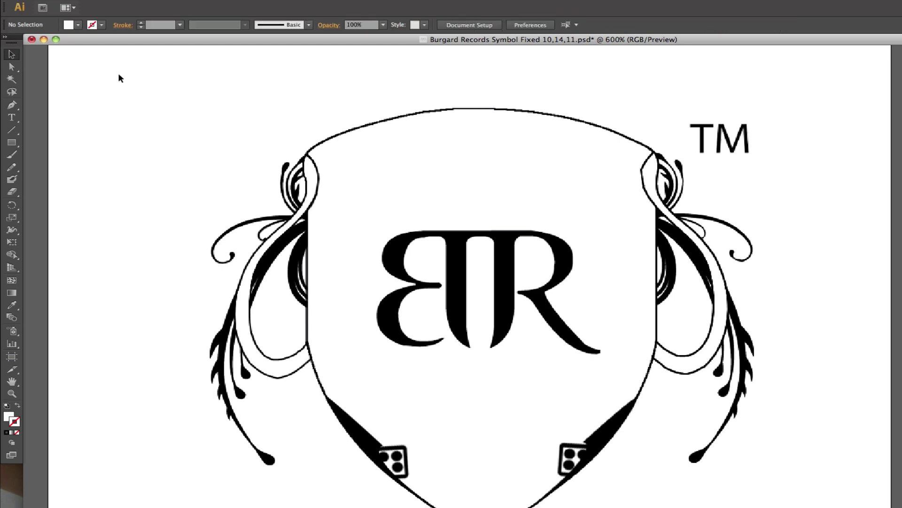
Marquee-select all the logo's image pieces, then browse the Edit and Object menus
{"action": "left_click_drag", "start_coordinate": [119, 74], "coordinate": [807, 506]}
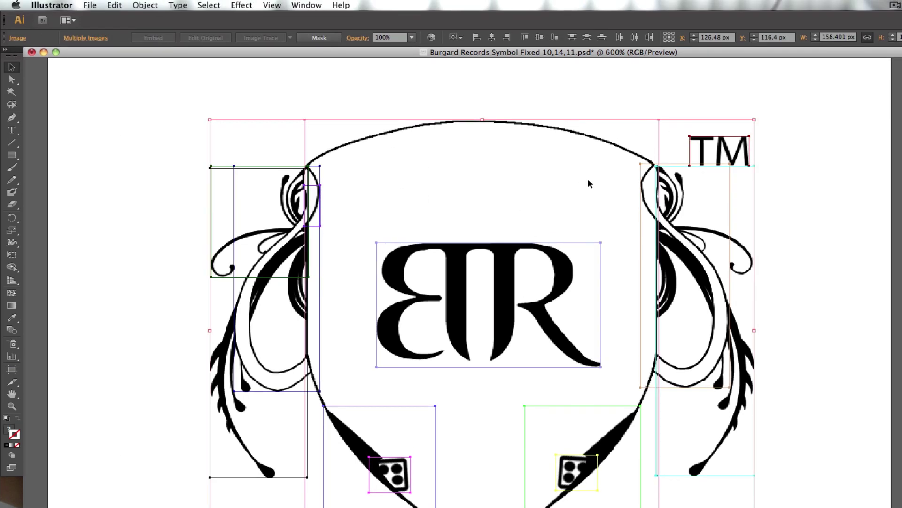
{"action": "left_click", "coordinate": [112, 5]}
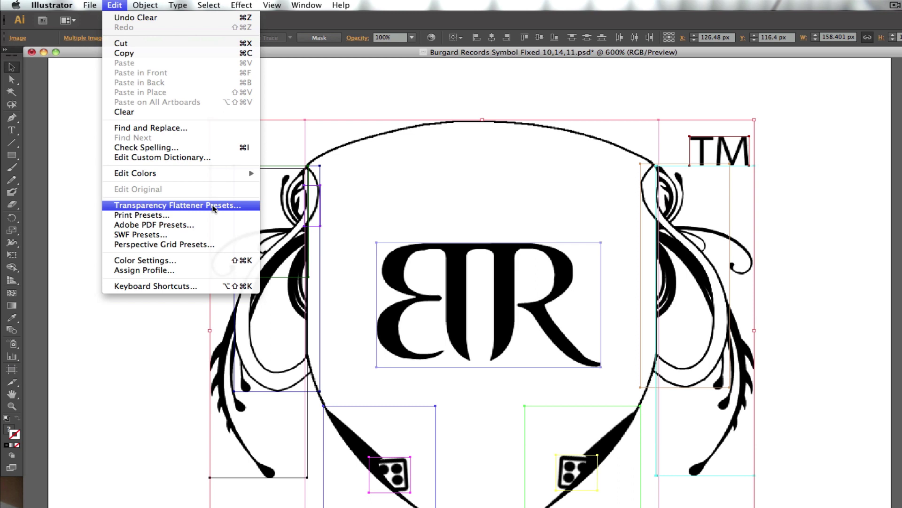
{"action": "mouse_move", "coordinate": [138, 4]}
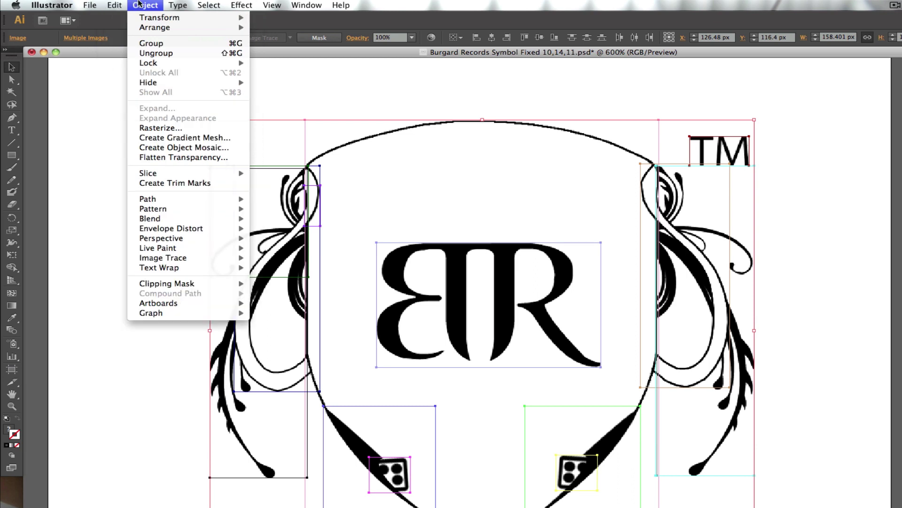
{"action": "mouse_move", "coordinate": [180, 3]}
Rasterize the selected pieces as RGB at High (300 ppi) with a transparent background
{"action": "left_click", "coordinate": [171, 129]}
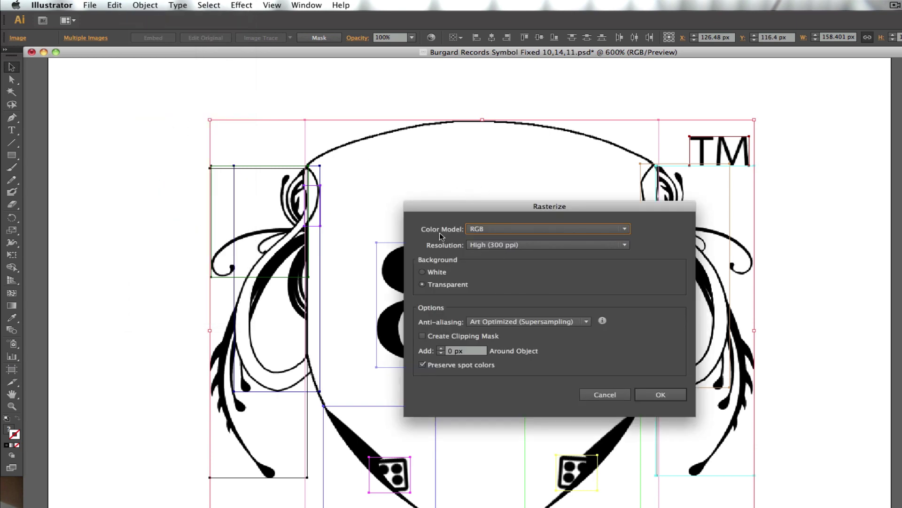
{"action": "left_click", "coordinate": [547, 229]}
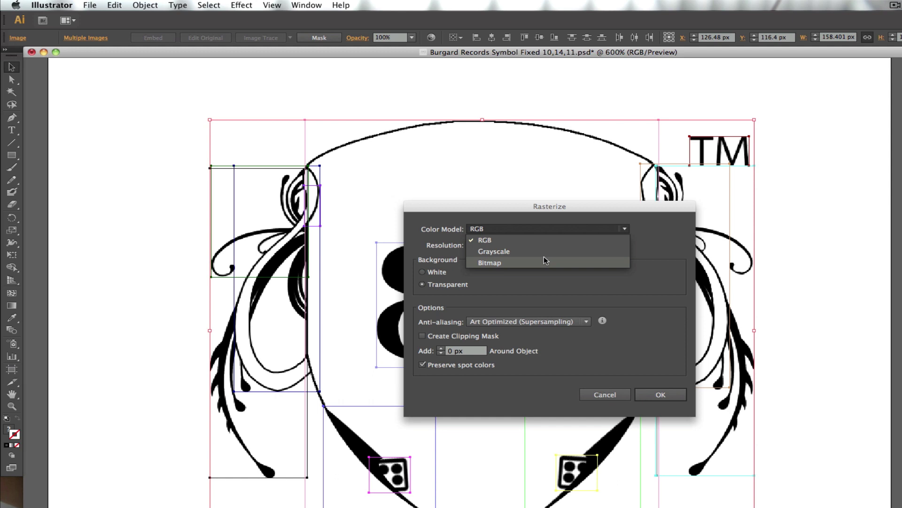
{"action": "left_click", "coordinate": [509, 238]}
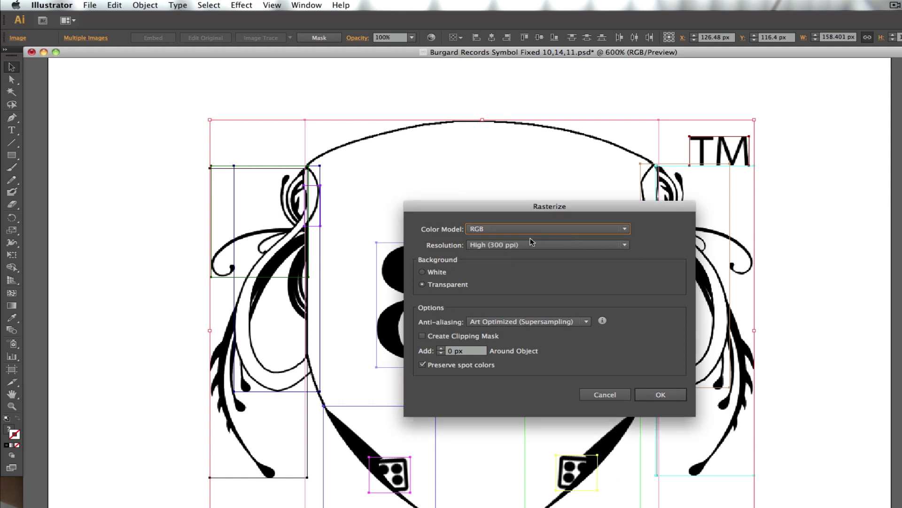
{"action": "left_click", "coordinate": [544, 245]}
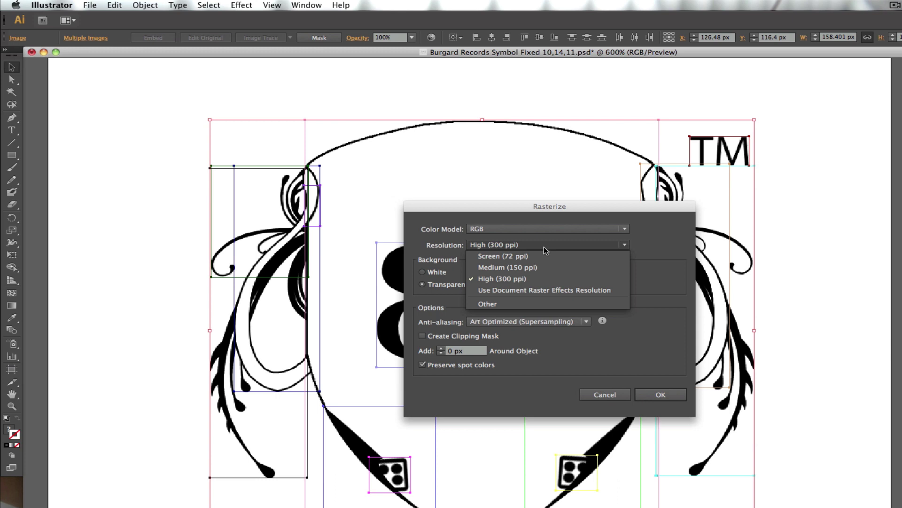
{"action": "left_click", "coordinate": [544, 246]}
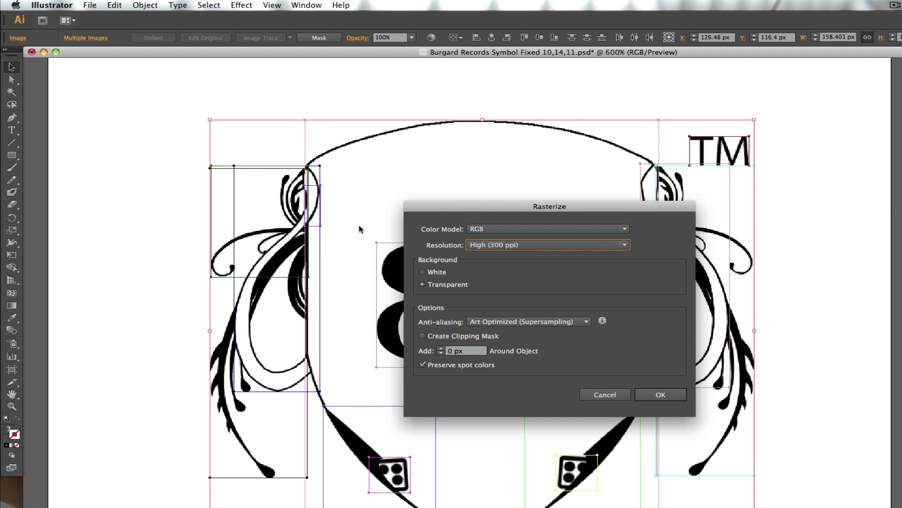
{"action": "left_click", "coordinate": [662, 395]}
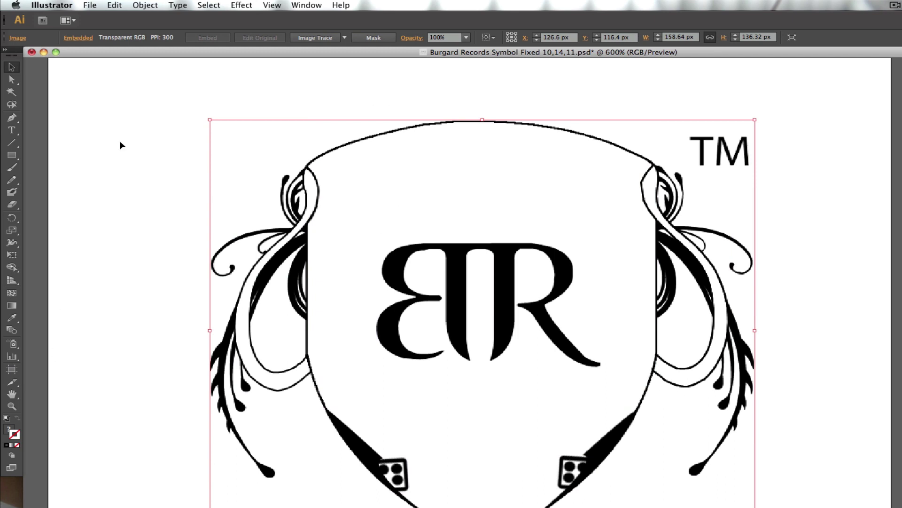
Apply Image Trace with the Default preset to the rasterized logo
{"action": "left_click", "coordinate": [116, 6]}
{"action": "mouse_move", "coordinate": [149, 4]}
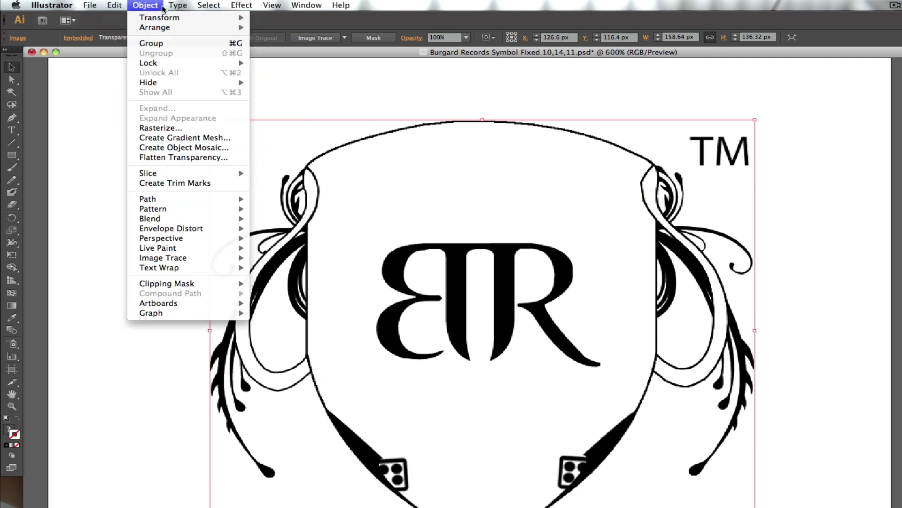
{"action": "mouse_move", "coordinate": [195, 201]}
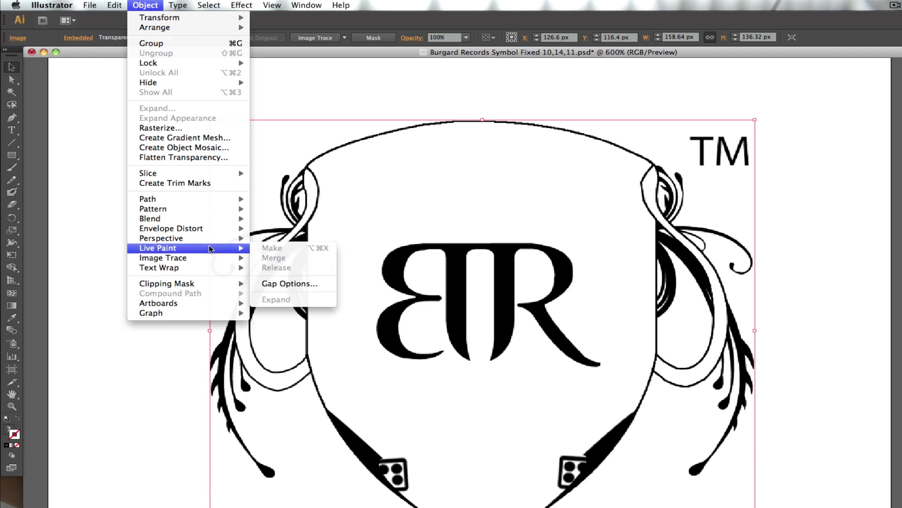
{"action": "mouse_move", "coordinate": [214, 259]}
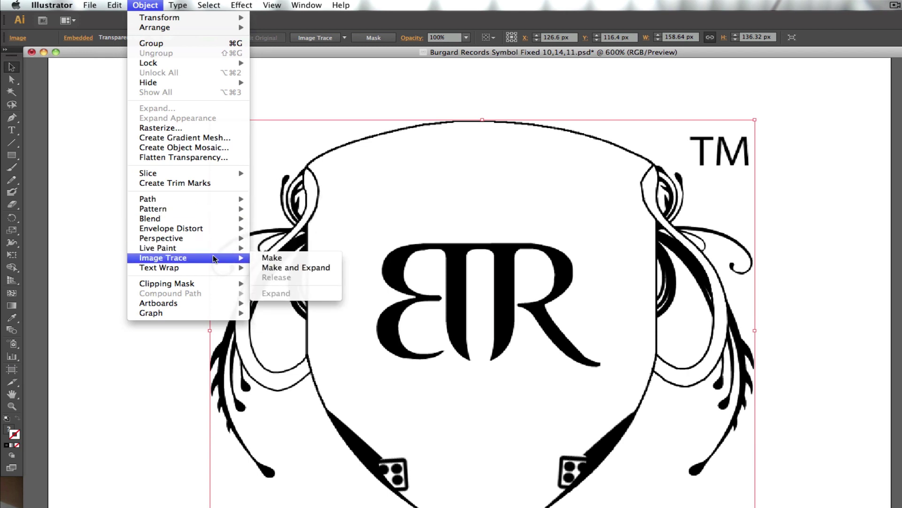
{"action": "left_click", "coordinate": [272, 259]}
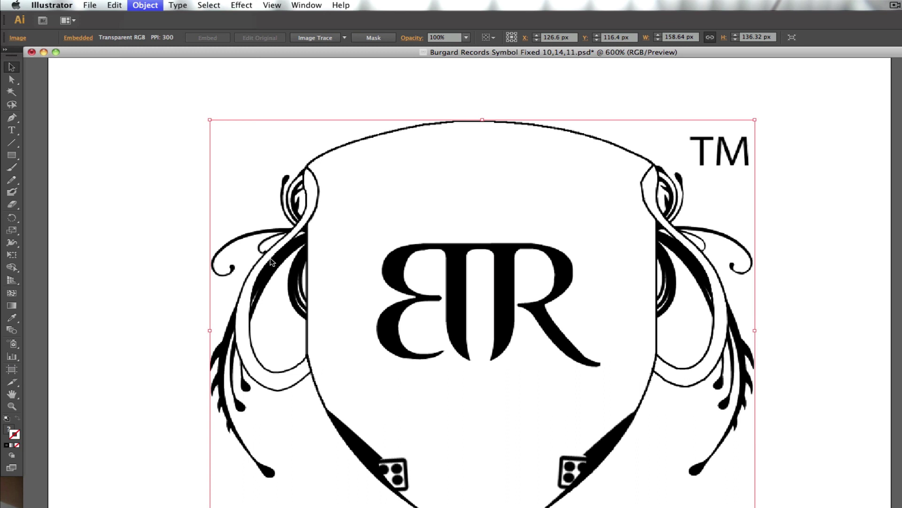
Nudge the traced logo slightly lower on the artboard and deselect it
{"action": "scroll", "coordinate": [136, 195], "scroll_direction": "down", "scroll_amount": 1}
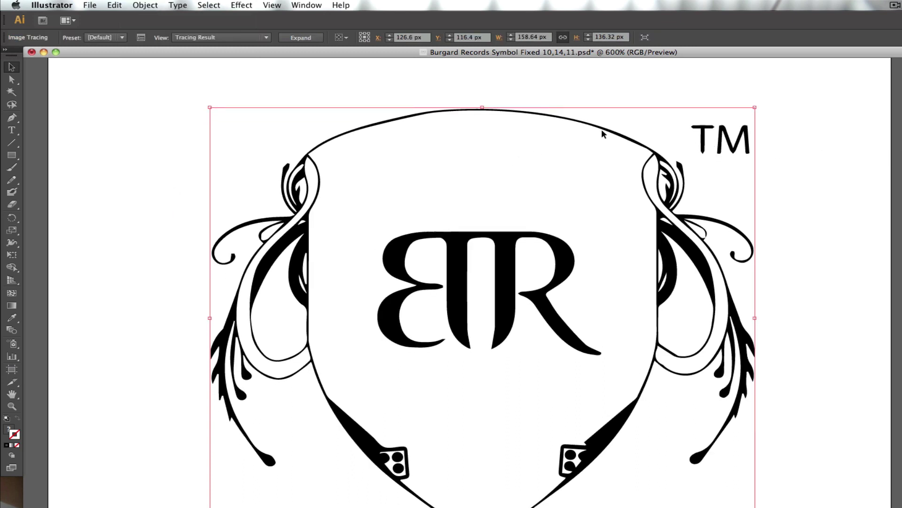
{"action": "left_click_drag", "start_coordinate": [602, 129], "coordinate": [602, 146]}
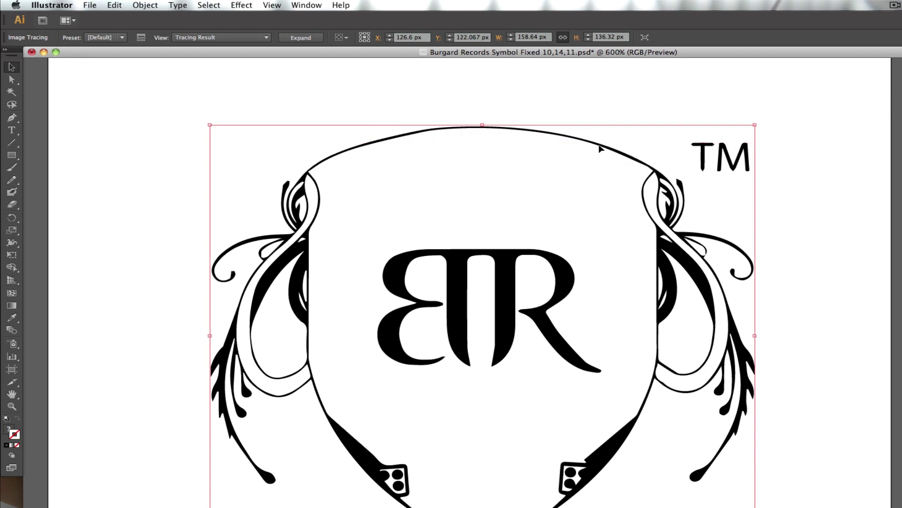
{"action": "left_click", "coordinate": [869, 162]}
{"action": "scroll", "coordinate": [527, 218], "scroll_direction": "down", "scroll_amount": 1}
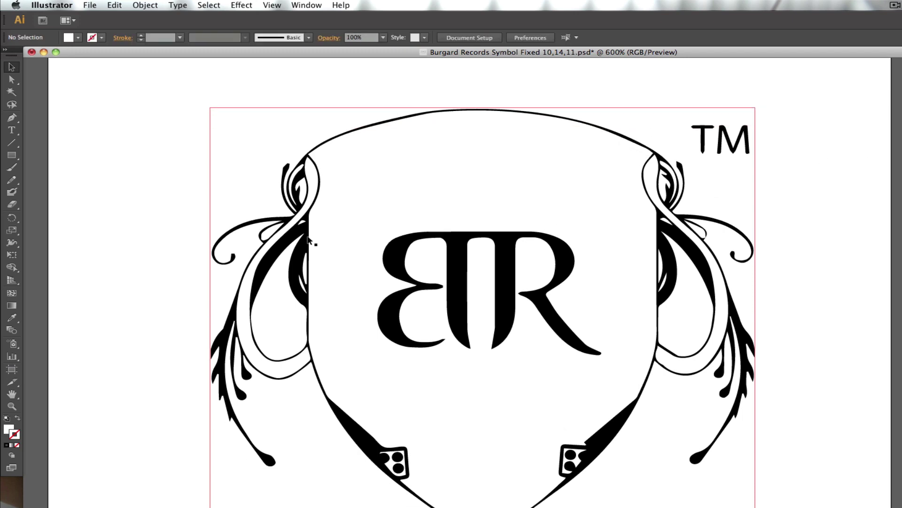